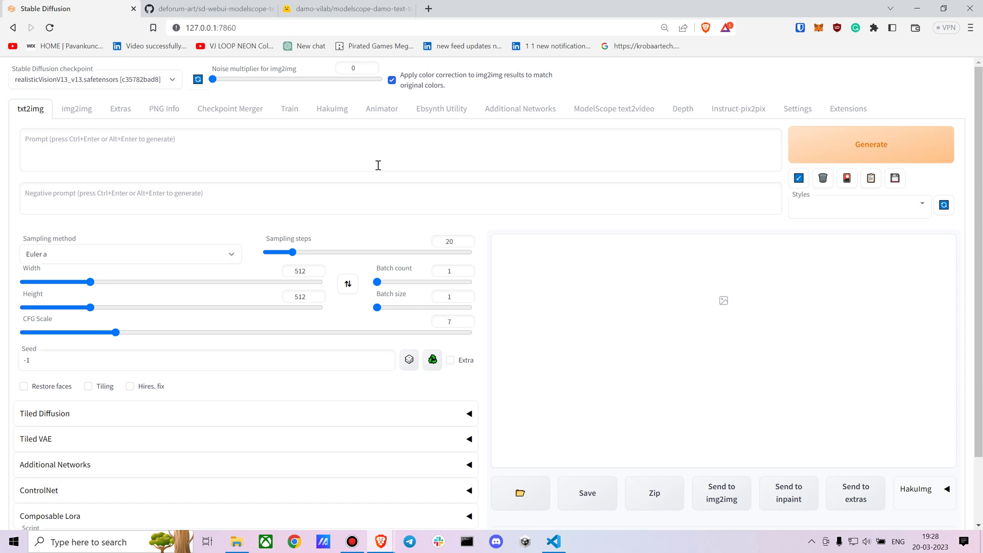
# Play vid_out.mp4 from File Explorer's Downloads folder in VLC media player.
pyautogui.moveTo(237, 538)
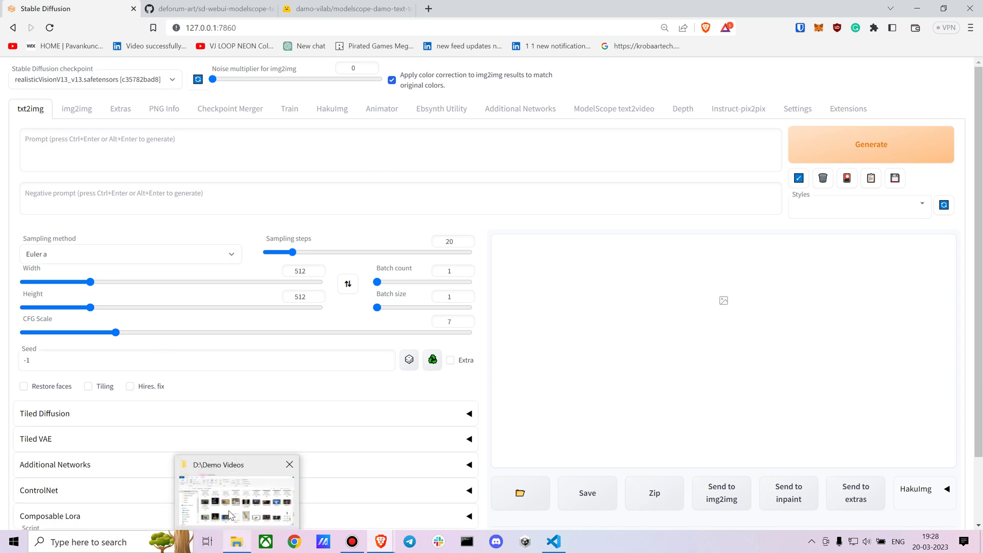
pyautogui.click(234, 502)
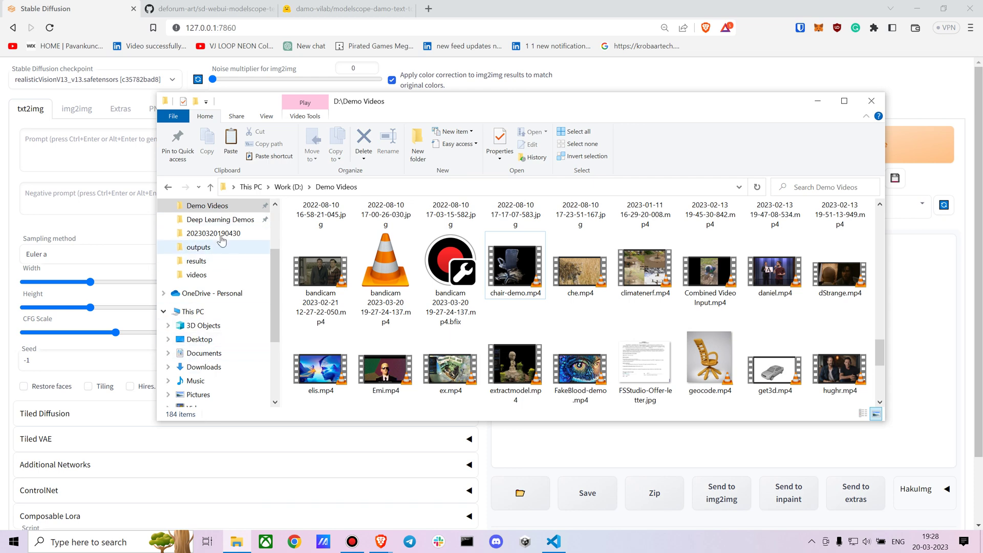
pyautogui.click(204, 366)
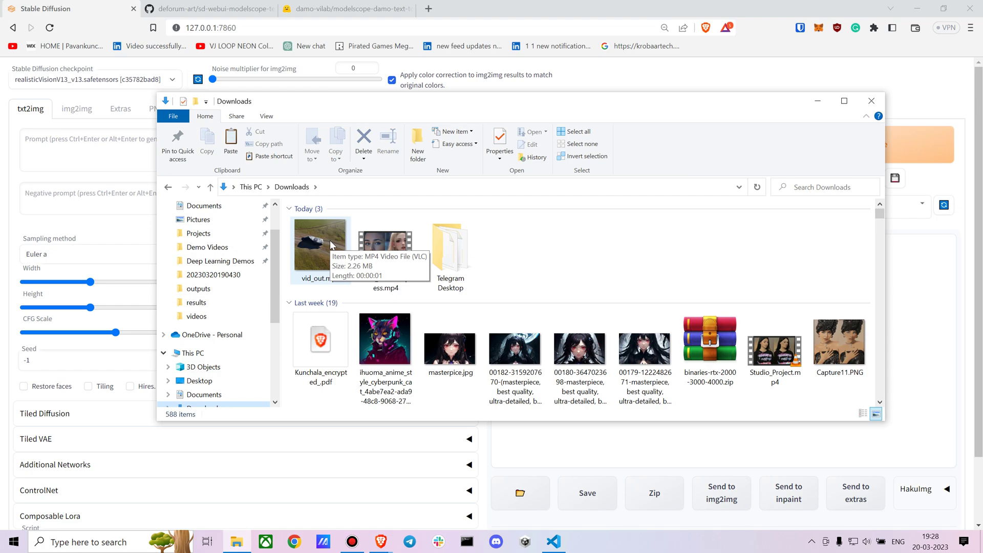
pyautogui.doubleClick(330, 243)
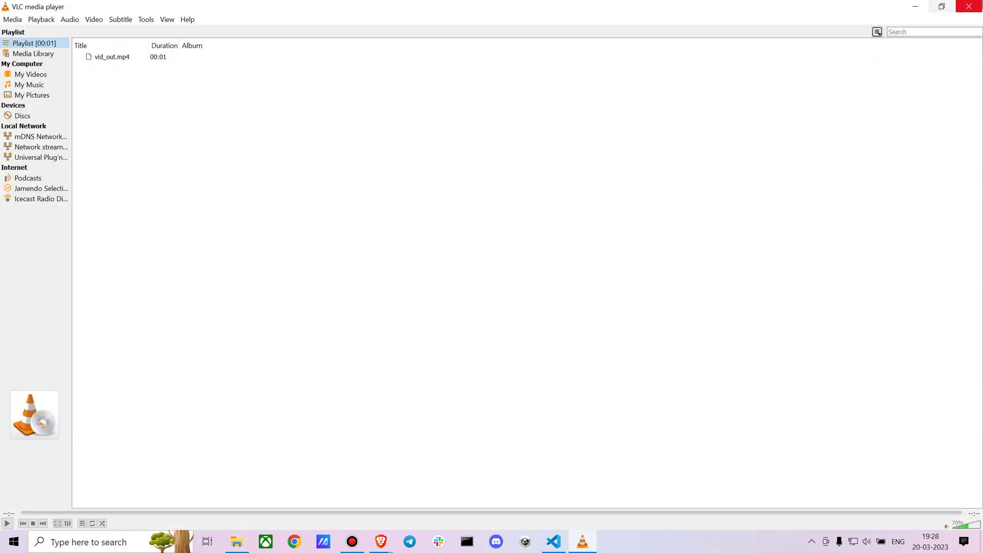
# Close VLC and replay vid_out.mp4 from the Downloads folder once more.
pyautogui.click(969, 6)
pyautogui.doubleClick(333, 245)
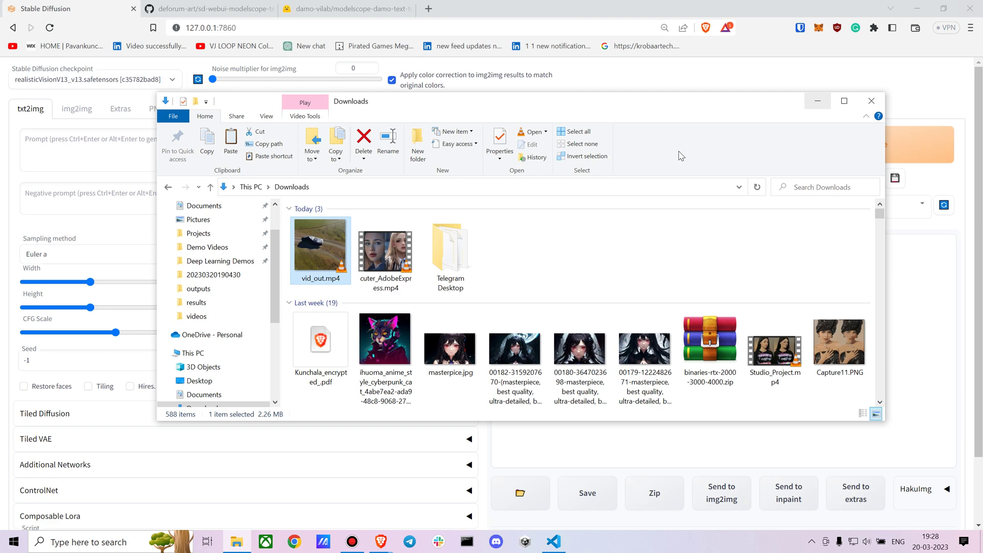
# Minimize Explorer and copy the deforum-art/sd-webui-modelscope-text2video GitHub repository URL.
pyautogui.click(817, 101)
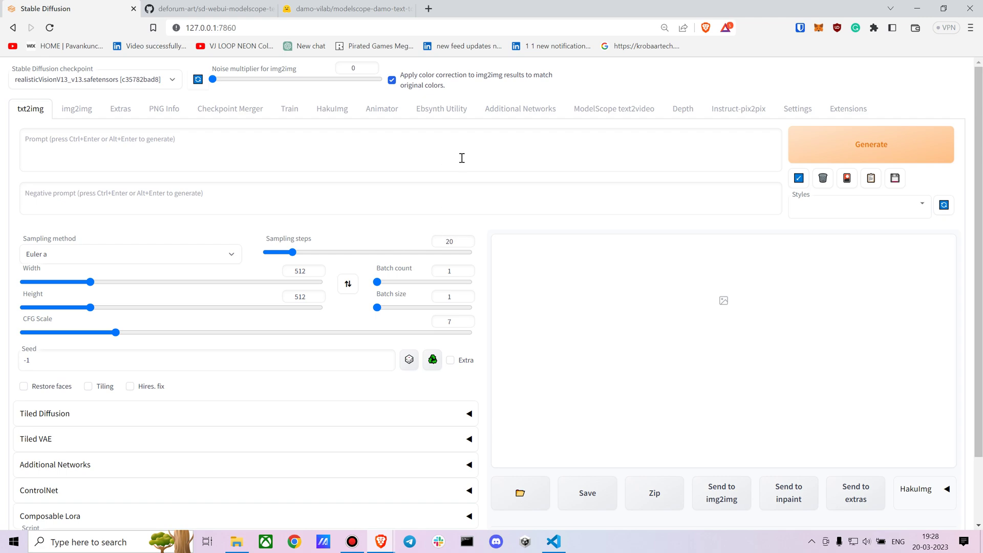
pyautogui.click(233, 10)
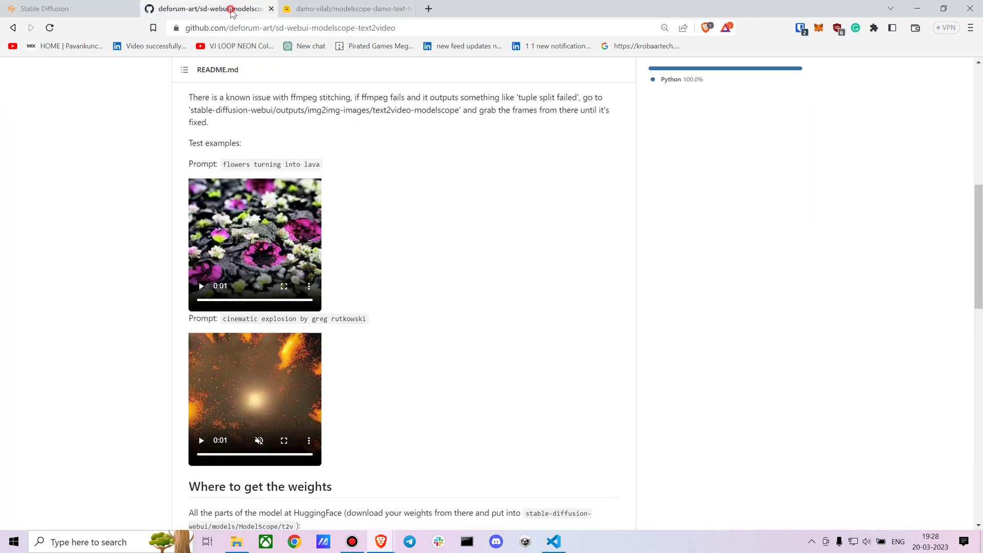
pyautogui.scroll(15, 520, 327)
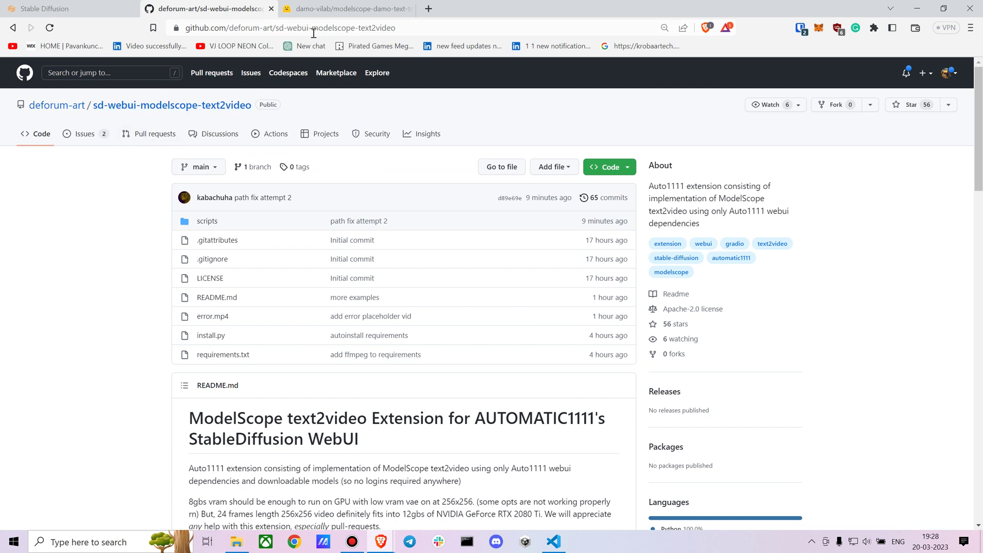
pyautogui.click(313, 33)
pyautogui.hotkey('ctrl', 'c')
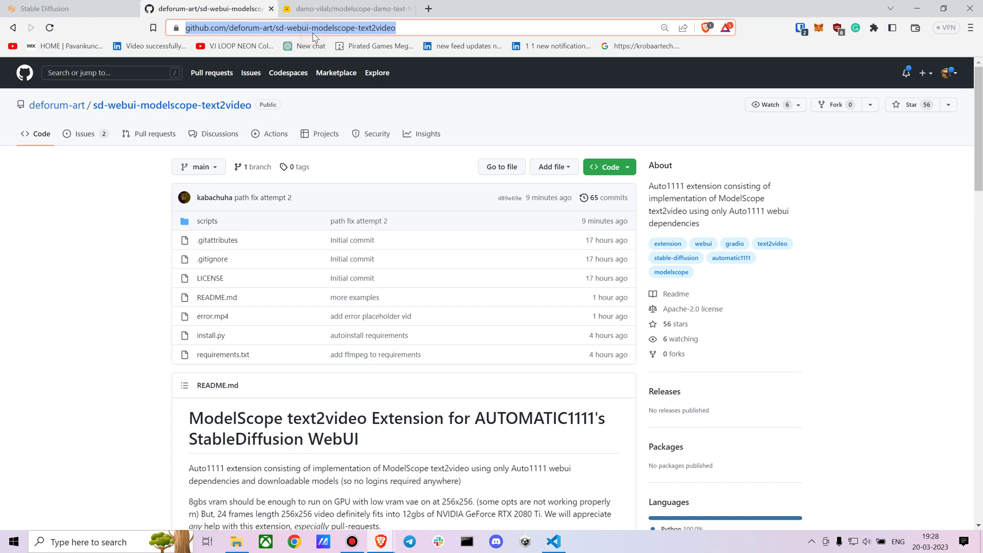
# Install the copied GitHub URL via Extensions > Install from URL, then check the Installed list.
pyautogui.click(82, 7)
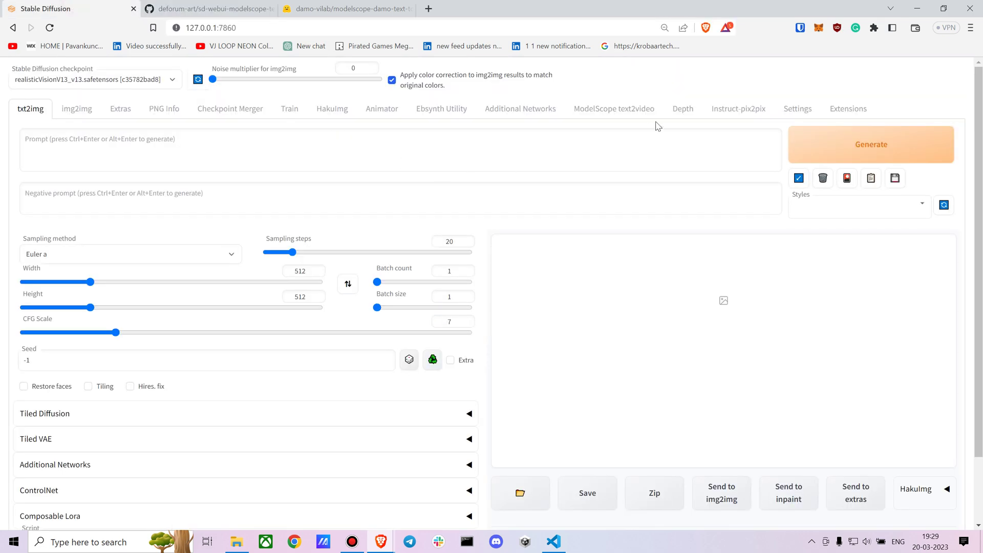
pyautogui.click(848, 109)
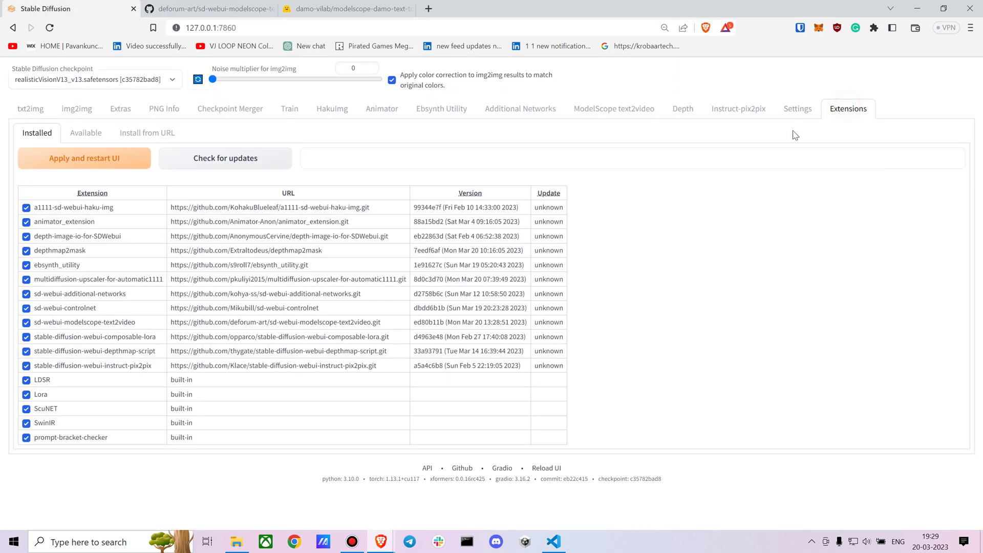
pyautogui.click(134, 134)
pyautogui.click(112, 155)
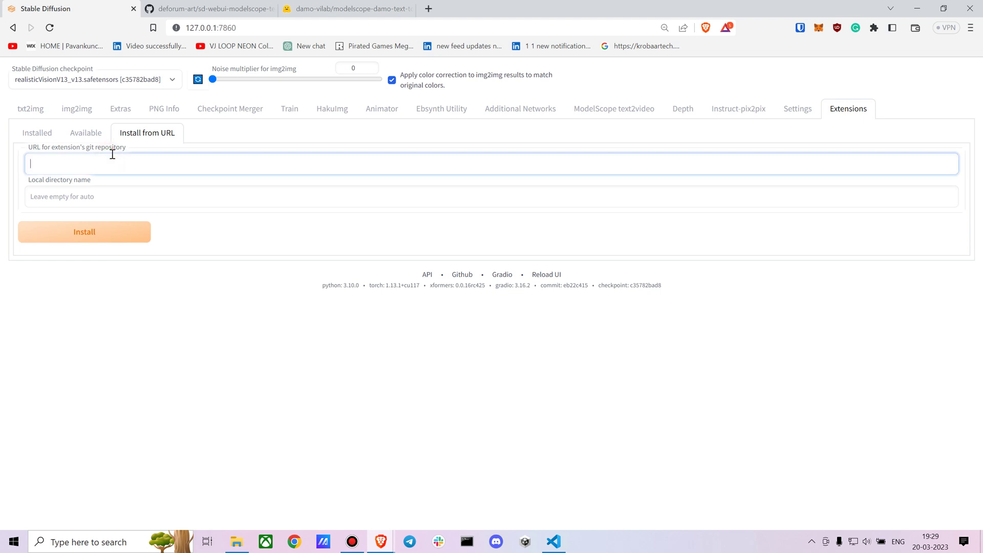
pyautogui.hotkey('ctrl', 'v')
pyautogui.click(85, 233)
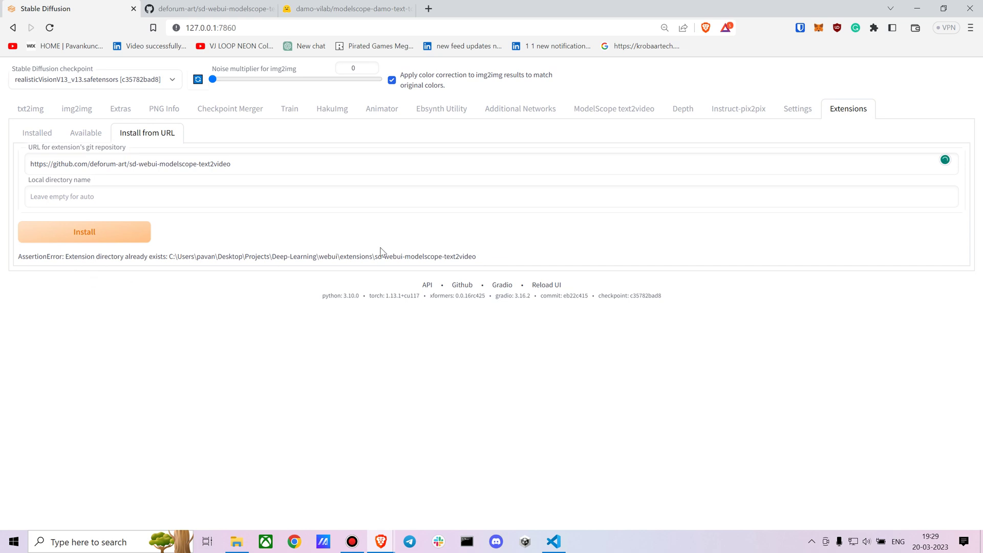
pyautogui.click(35, 132)
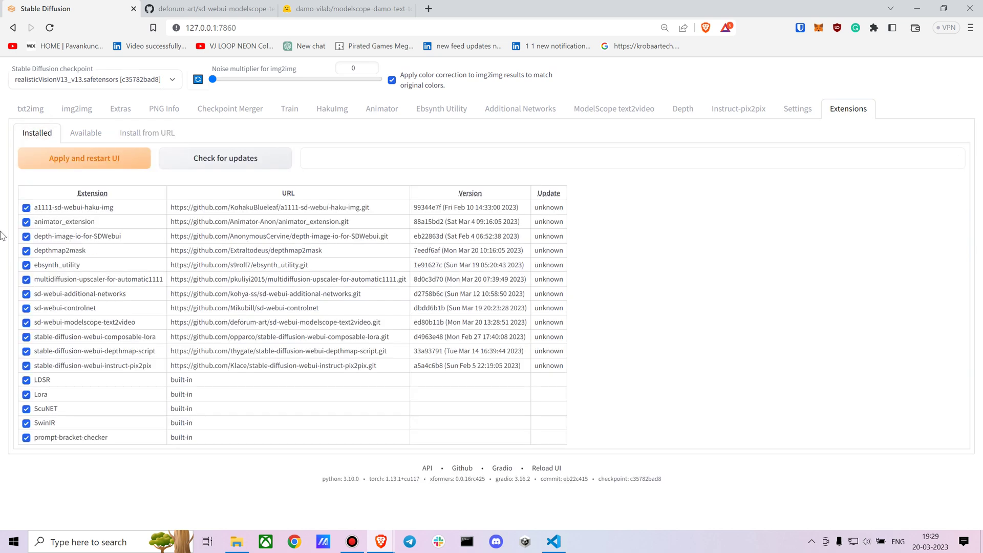
# Switch to the damo-vilab/modelscope-damo-text-to-video-synthesis Files and versions page on Hugging Face.
pyautogui.click(210, 9)
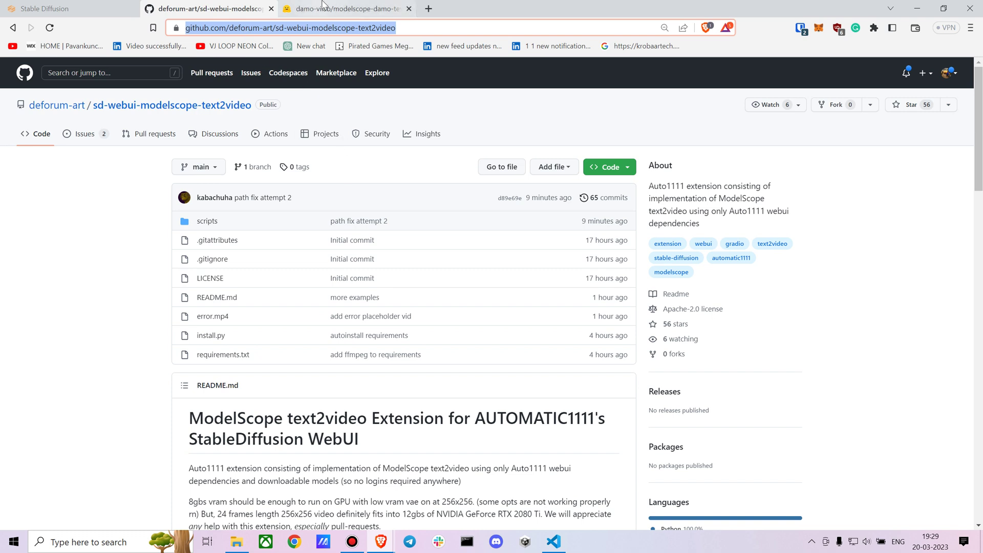
pyautogui.click(324, 7)
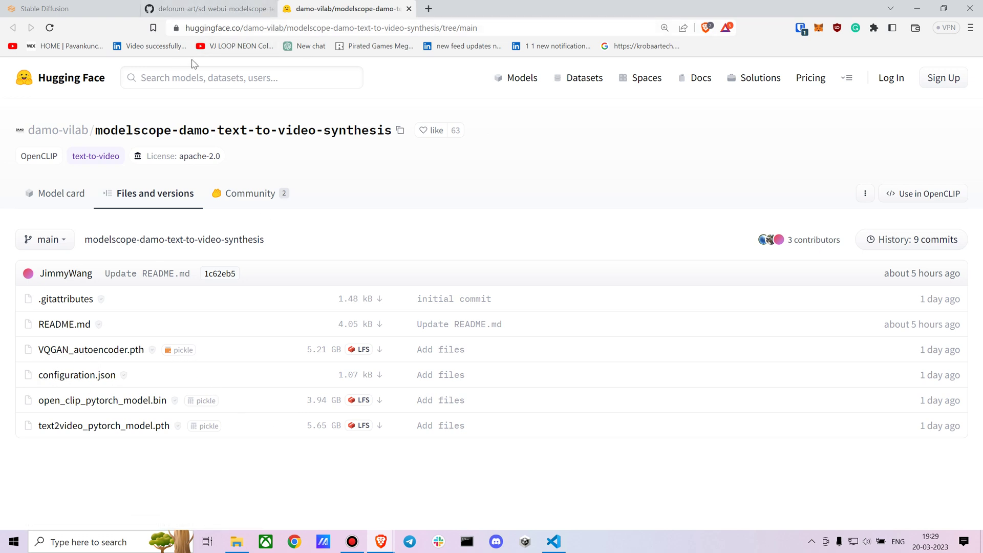
# Open File Explorer and browse Projects > Deep-Learning to the webui folder.
pyautogui.moveTo(231, 542)
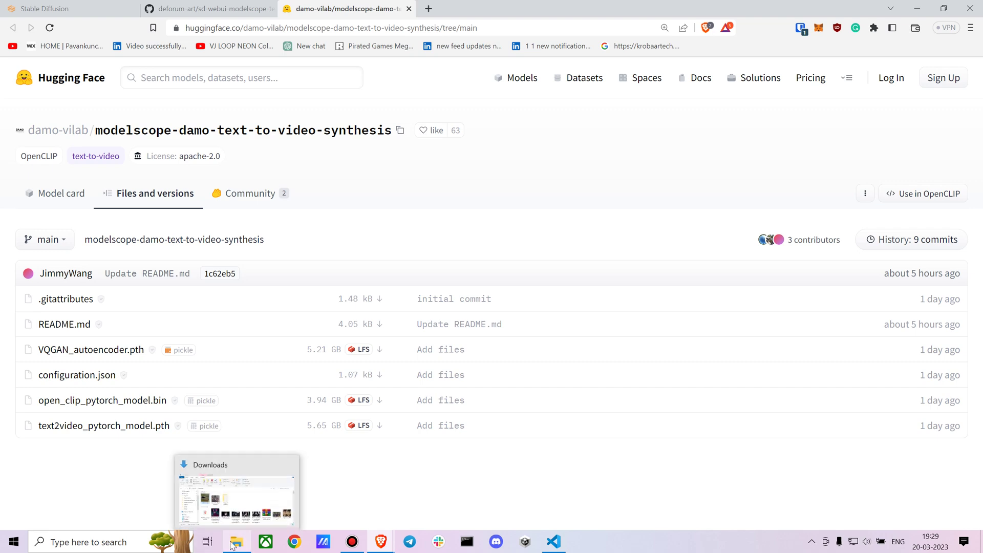
pyautogui.click(228, 510)
pyautogui.click(200, 233)
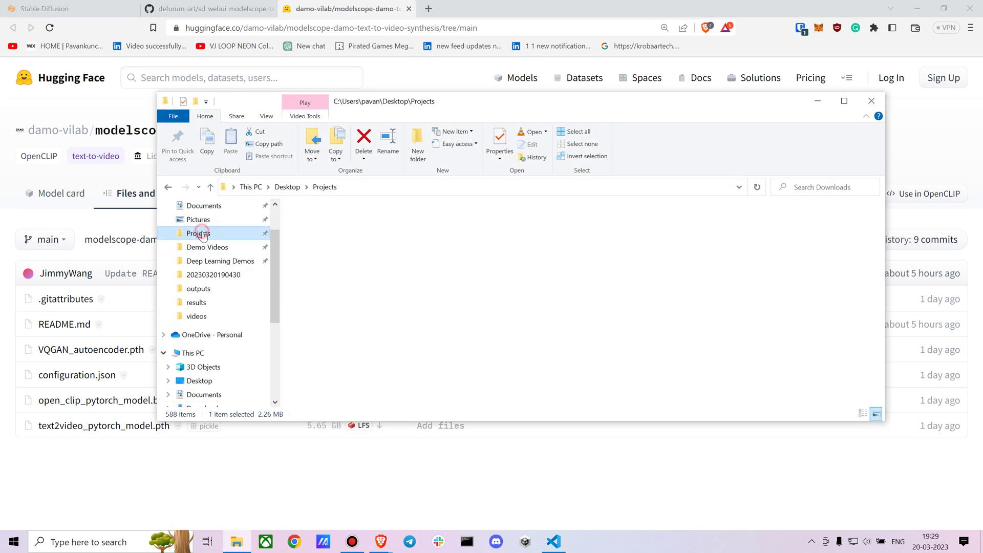
pyautogui.click(197, 316)
pyautogui.click(416, 187)
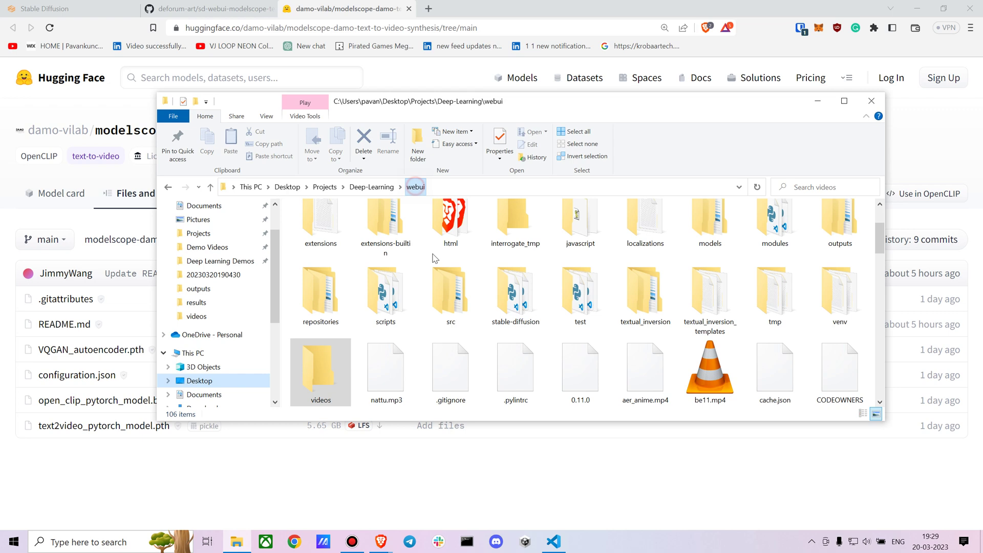
pyautogui.click(760, 233)
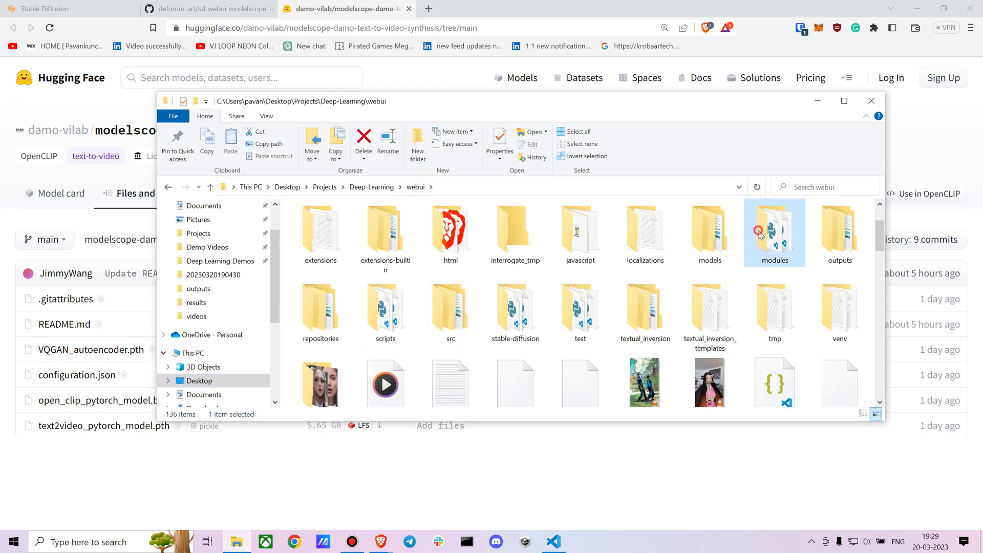
pyautogui.doubleClick(760, 233)
pyautogui.click(416, 187)
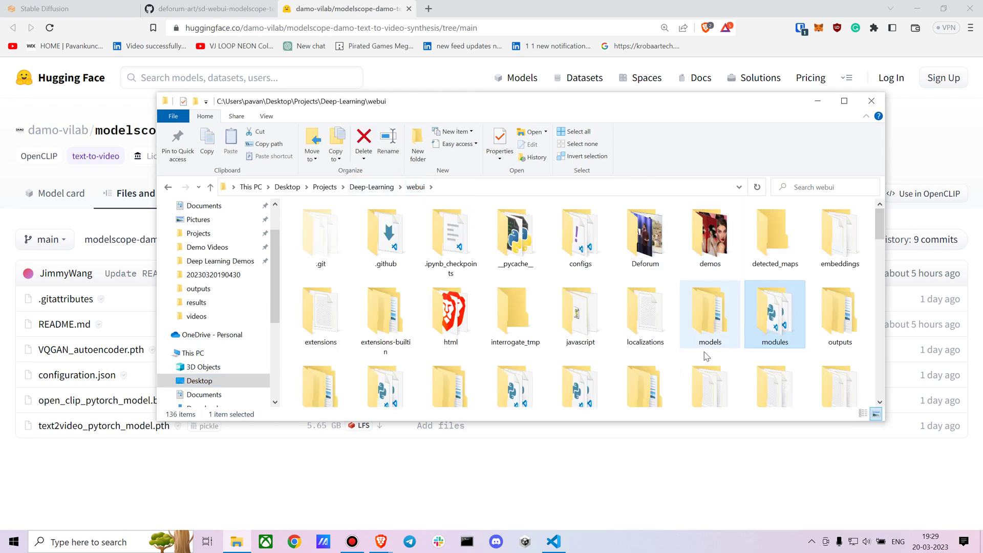
# Open models > ModelScope > t2v to list the four downloaded model files.
pyautogui.doubleClick(706, 323)
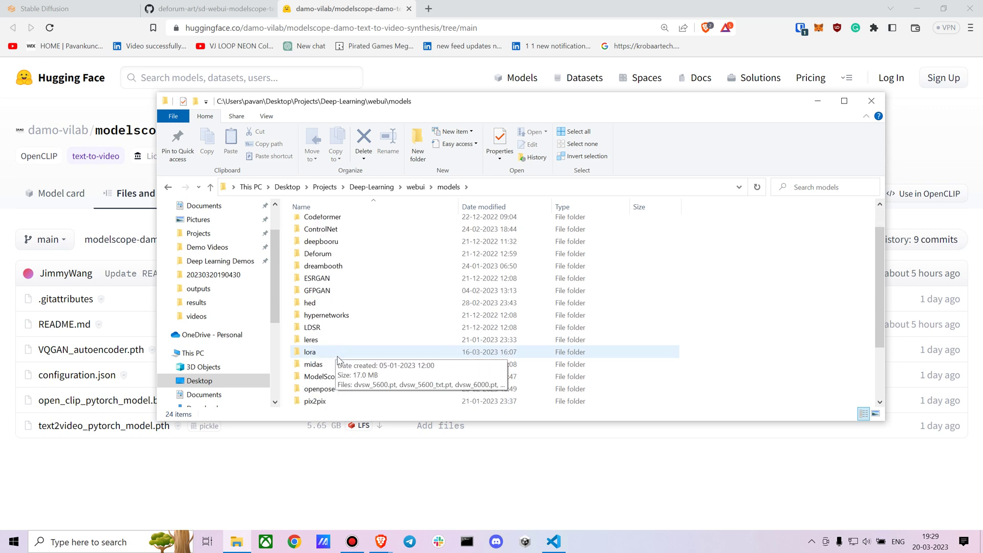
pyautogui.scroll(1, 338, 358)
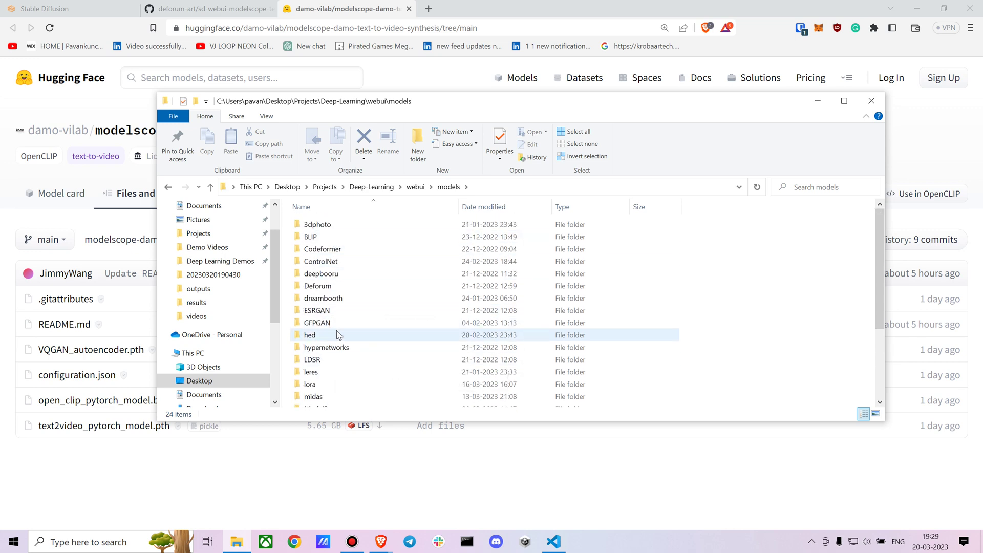
pyautogui.scroll(-1, 338, 334)
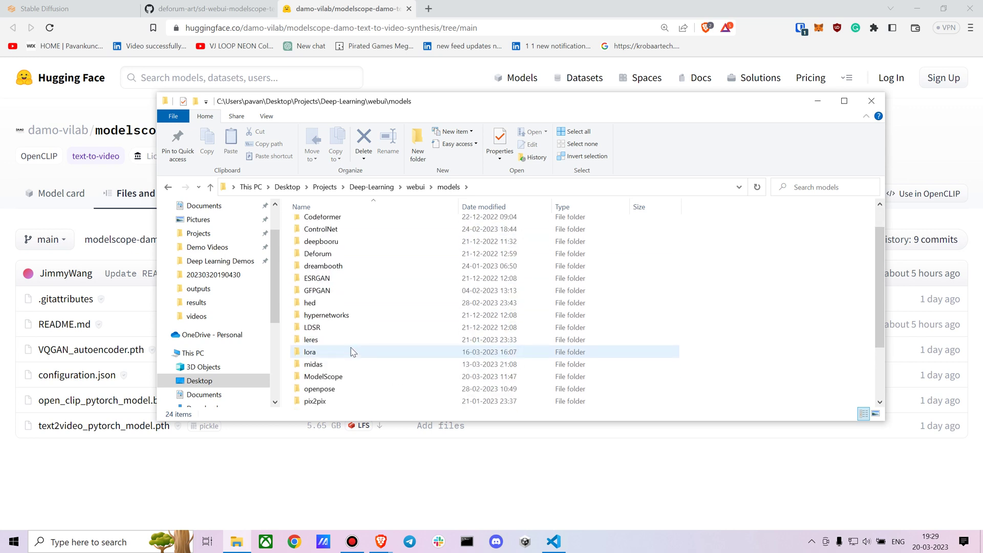
pyautogui.doubleClick(327, 377)
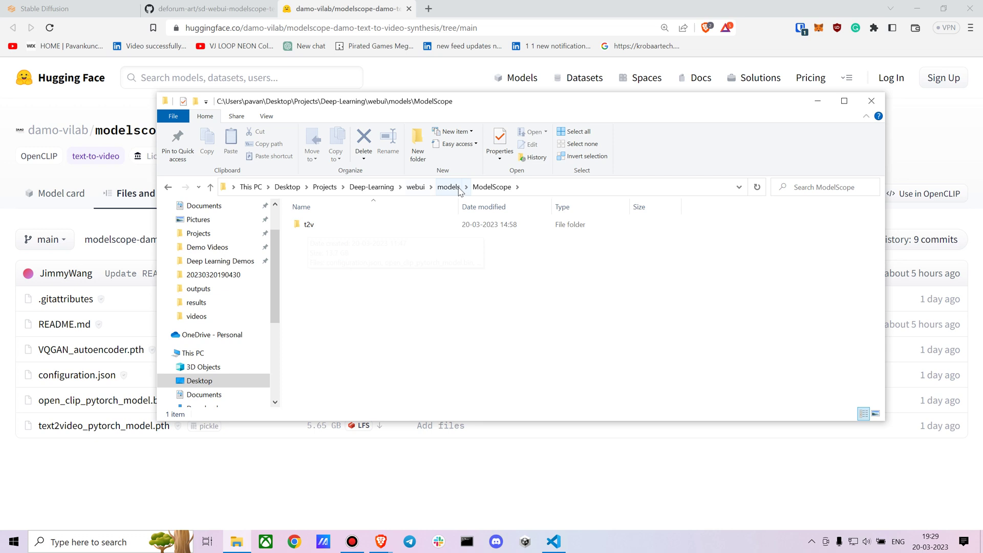
pyautogui.doubleClick(417, 223)
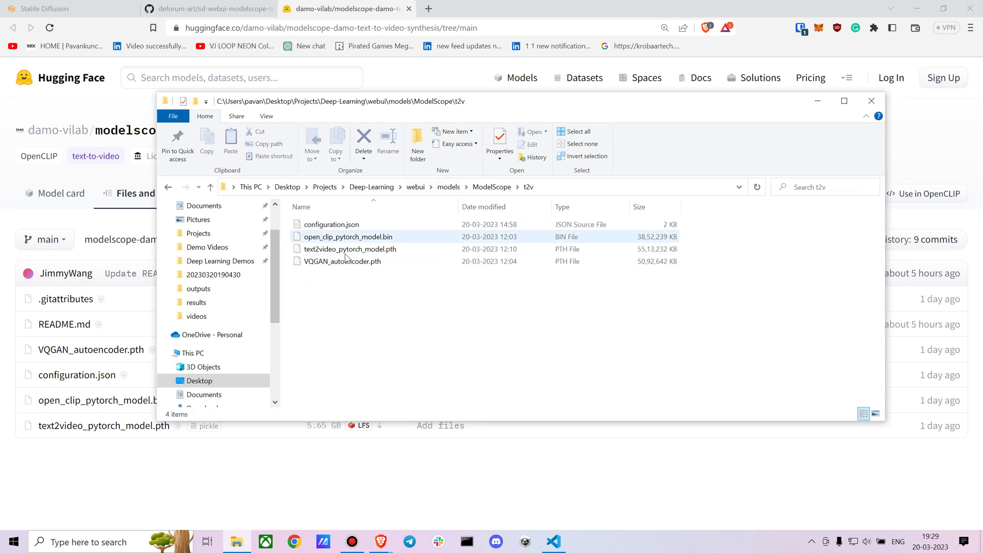
# Open the model's configuration.json on Hugging Face and scroll through it to see max_frames 16.
pyautogui.click(86, 386)
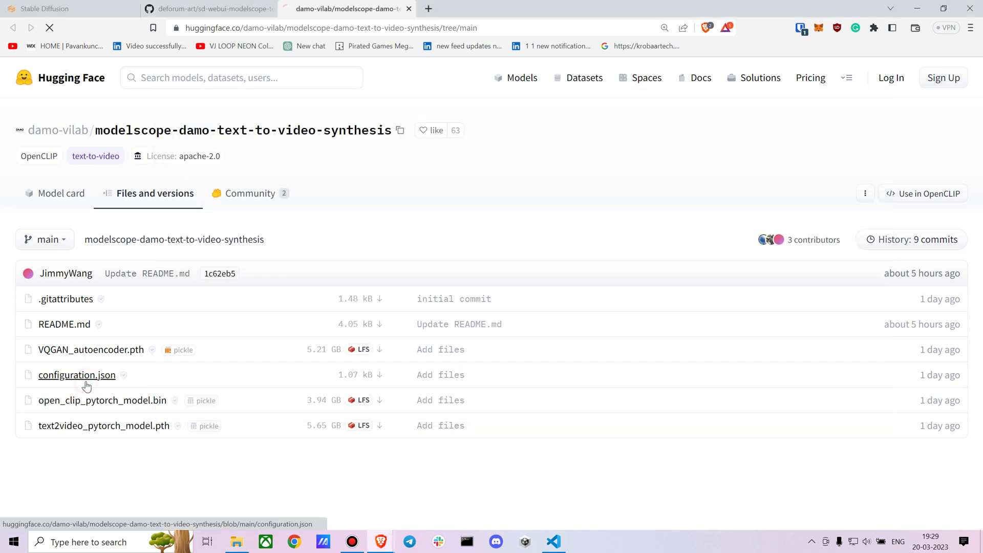
pyautogui.scroll(-4, 276, 372)
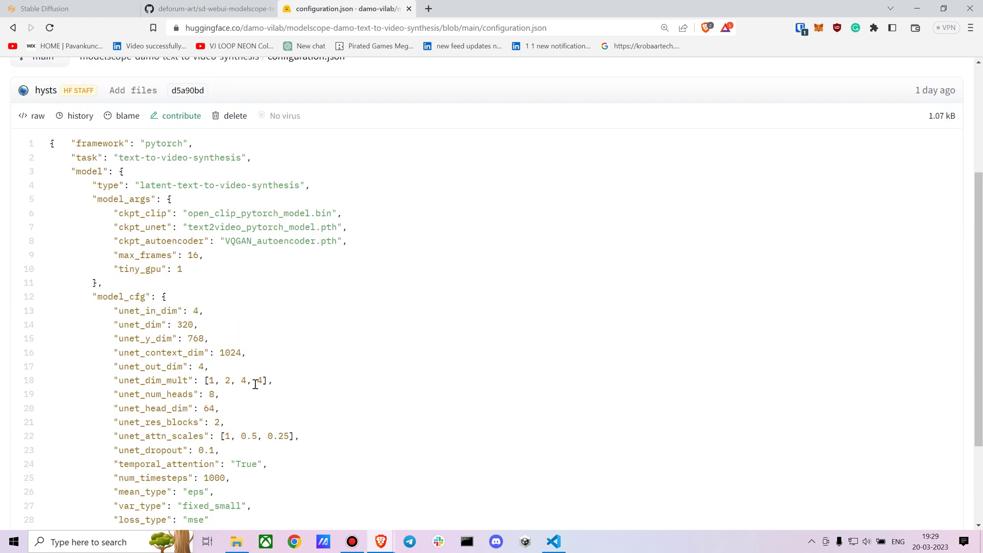
pyautogui.scroll(2, 246, 374)
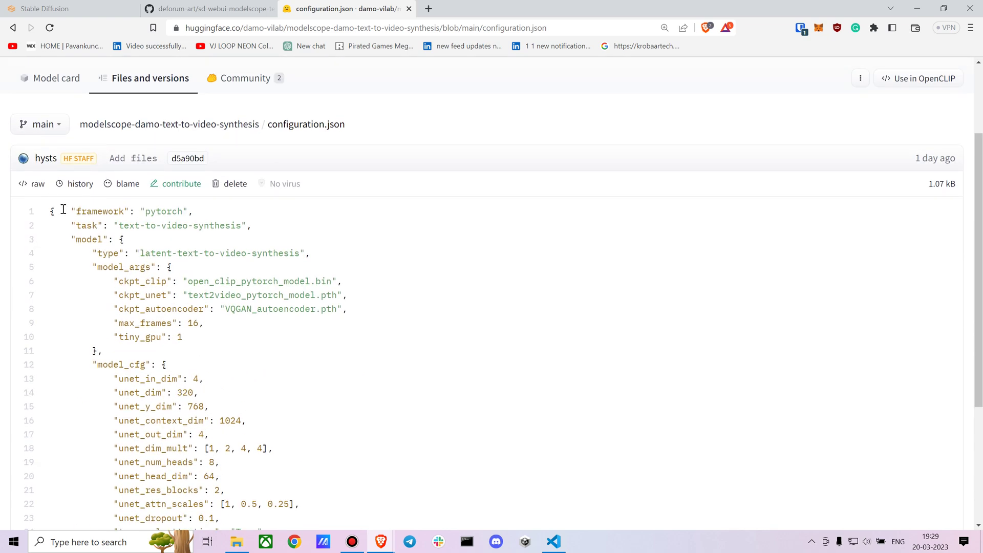
pyautogui.scroll(-3, 303, 307)
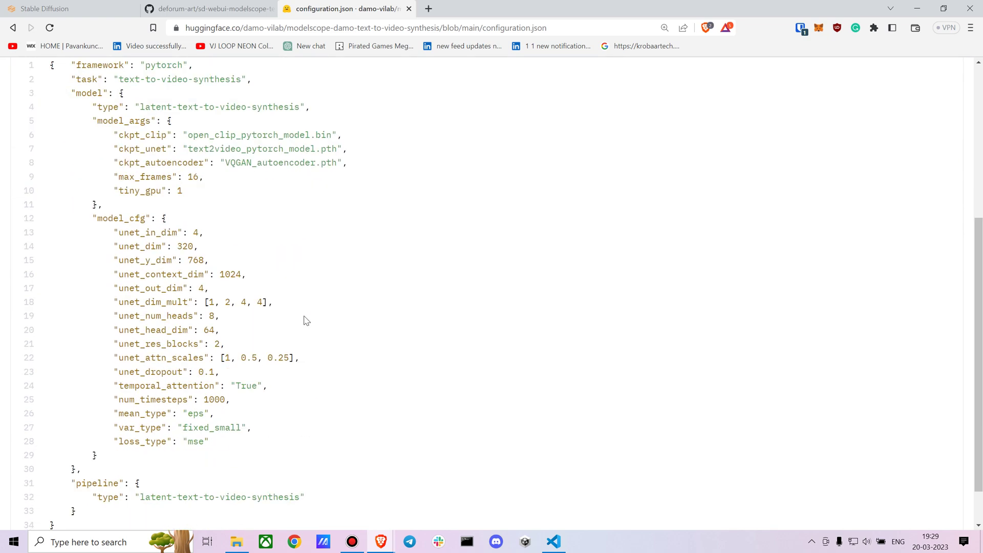
# Check the GitHub repository page, revisit configuration.json, then return to the WebUI's installed extensions.
pyautogui.click(215, 8)
pyautogui.scroll(-2, 113, 408)
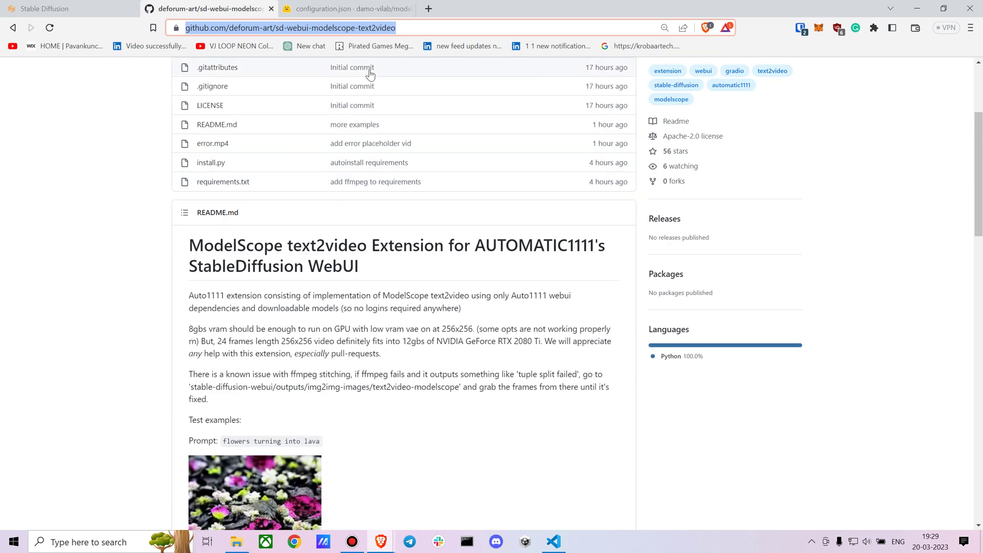
pyautogui.click(347, 4)
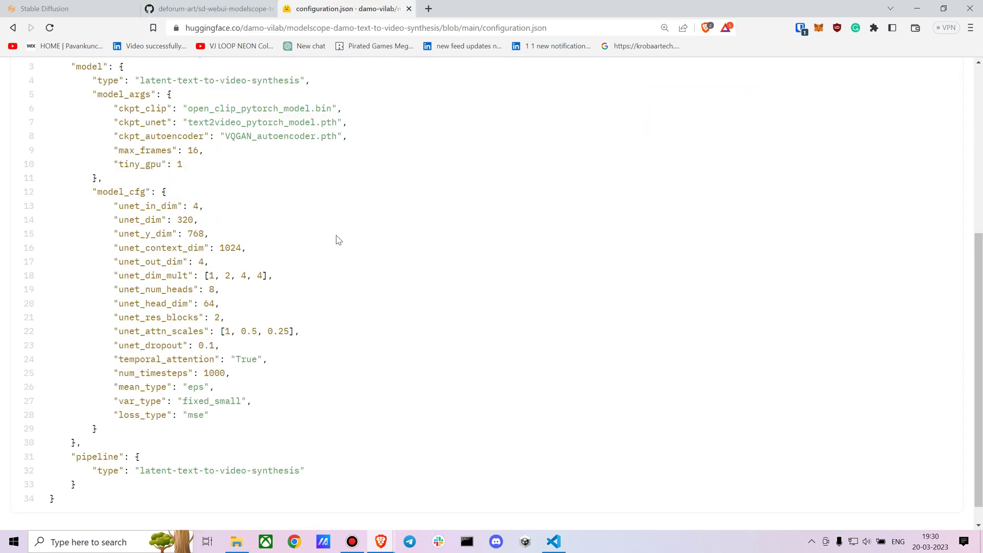
pyautogui.scroll(3, 338, 237)
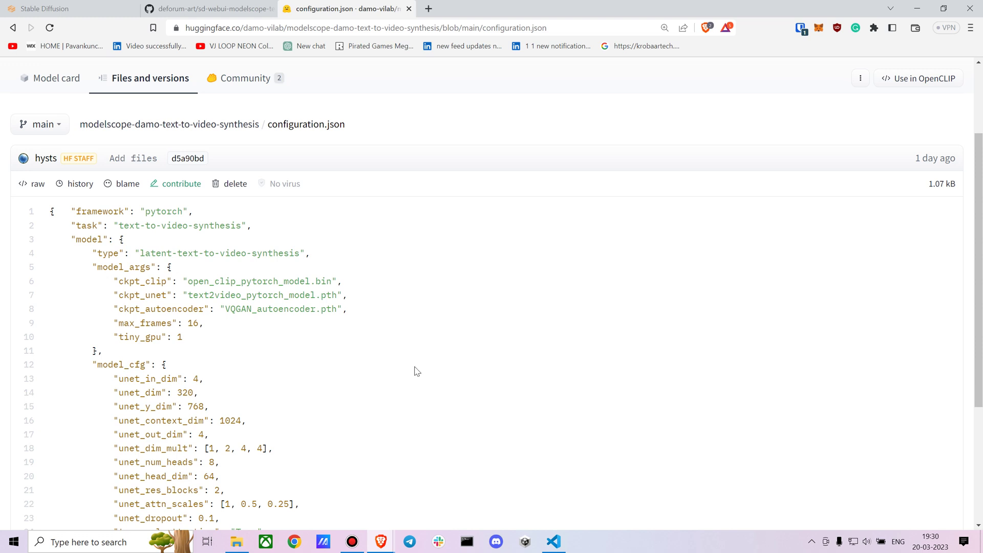
pyautogui.click(70, 6)
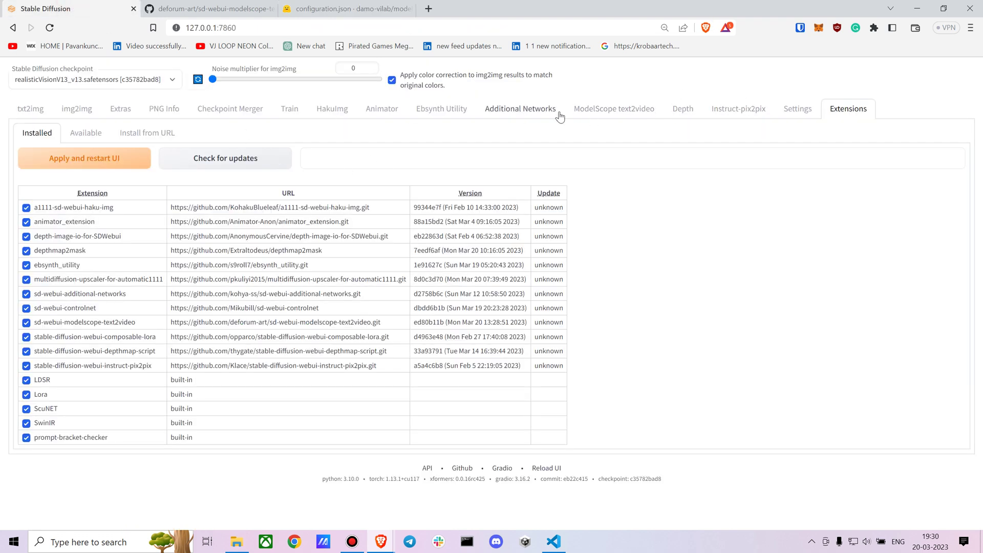
# Set frames to 60 on the ModelScope text2video tab and view the Output settings (FPS 15).
pyautogui.click(635, 112)
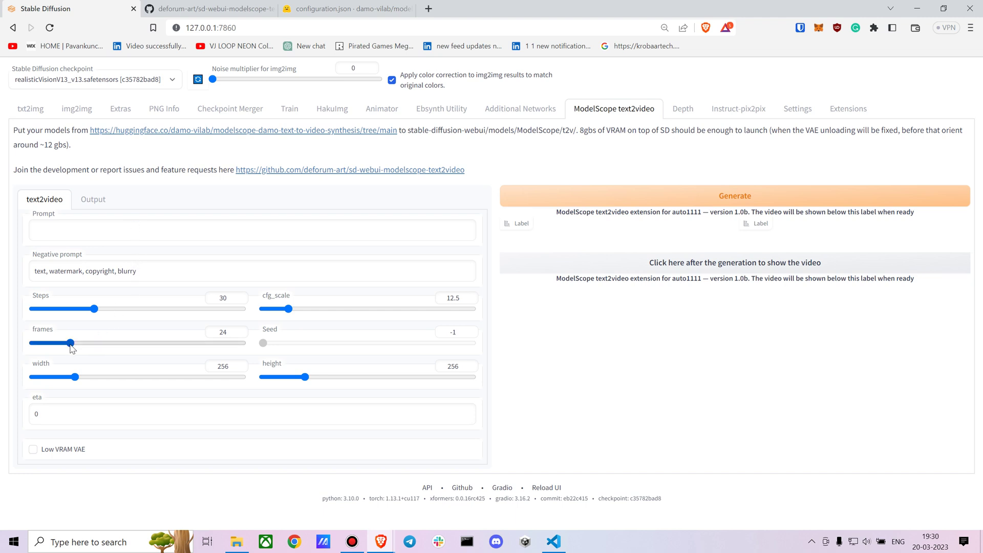
pyautogui.moveTo(71, 345); pyautogui.dragTo(132, 347)
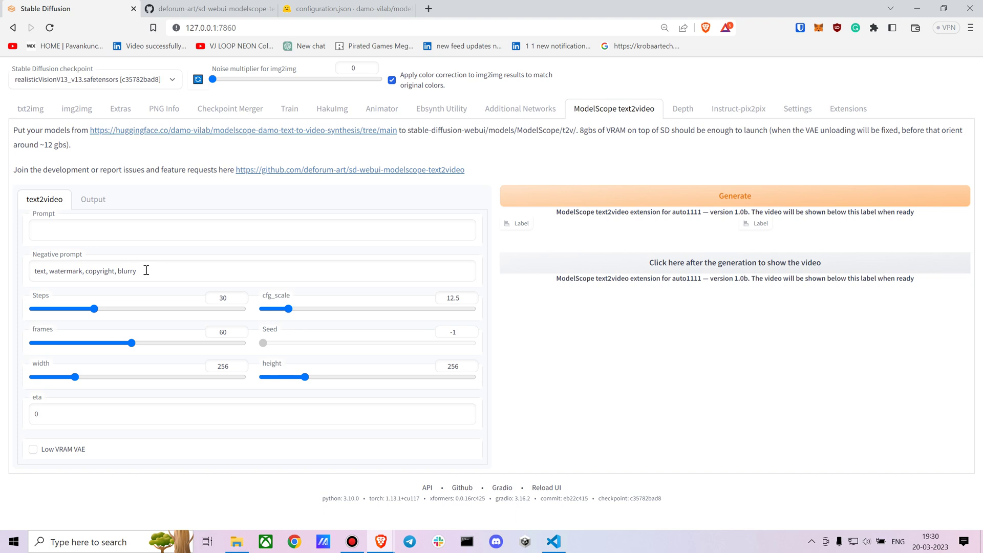
pyautogui.click(94, 197)
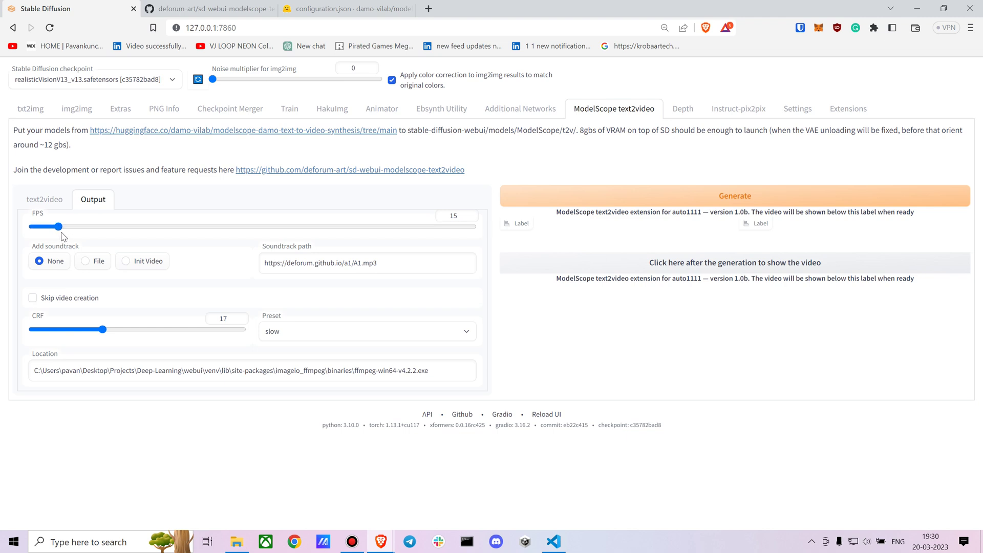
# Type 'An awesome explosion in space, (insane details), 8k,' into the text2video Prompt box, correcting typos.
pyautogui.click(45, 199)
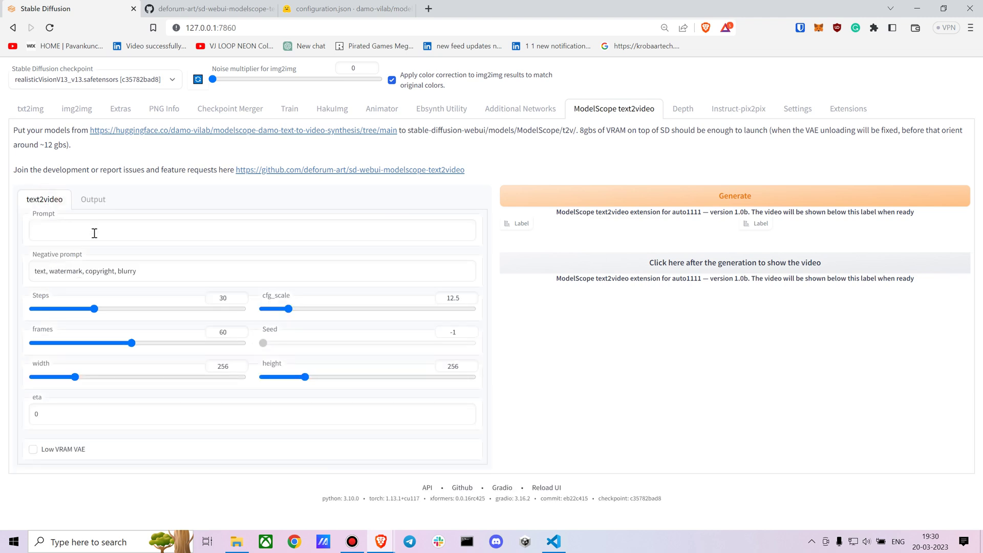
pyautogui.click(131, 237)
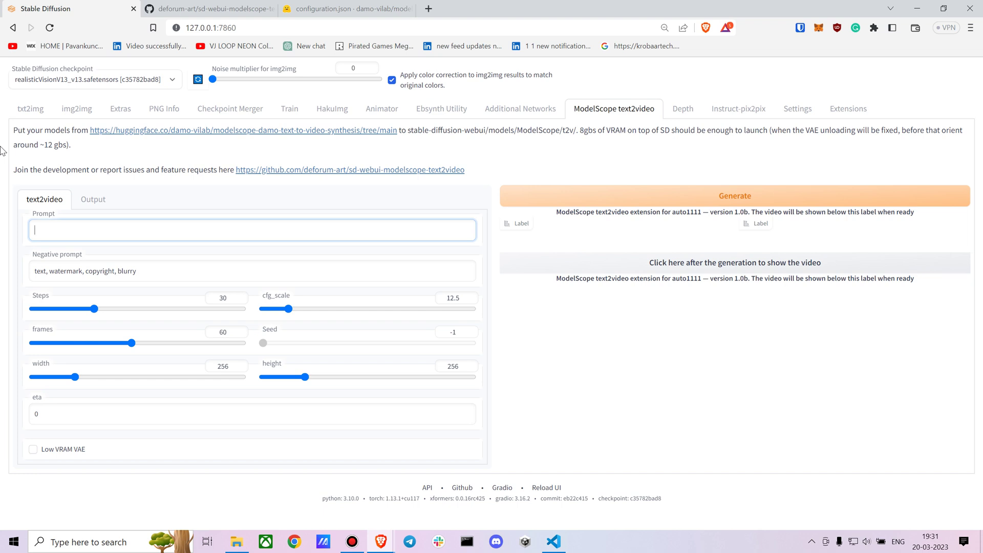
pyautogui.write('An awesome explosion in space, greg')
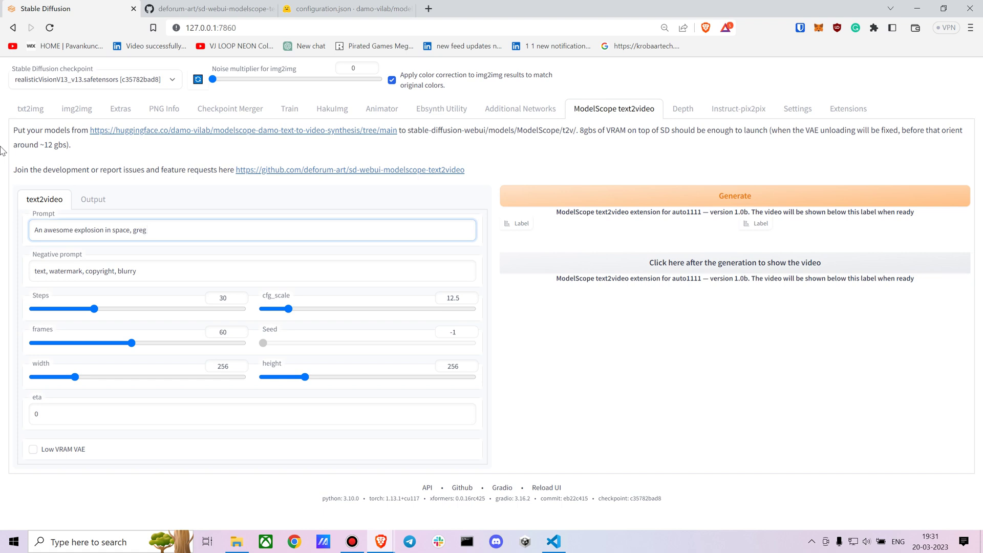
pyautogui.press('BackSpace')
pyautogui.press('BackSpace')
pyautogui.write('(insane deta')
pyautogui.write('ils,')
pyautogui.write(', 8k,')
pyautogui.click(209, 274)
pyautogui.click(202, 237)
# Append ', (worst quality)' to the negative prompt and generate the 60-frame 256x256 video.
pyautogui.click(165, 271)
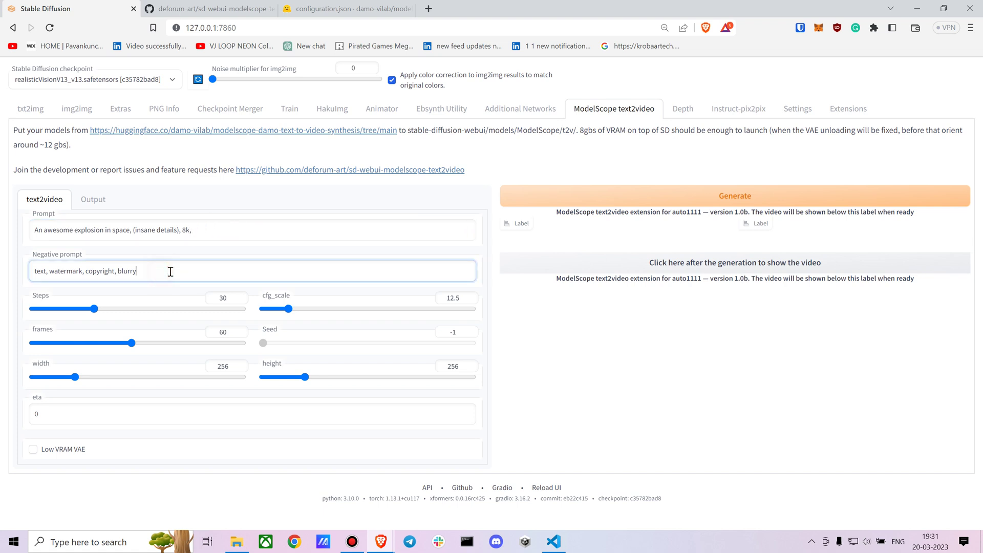
pyautogui.write(', (worst quality')
pyautogui.click(596, 199)
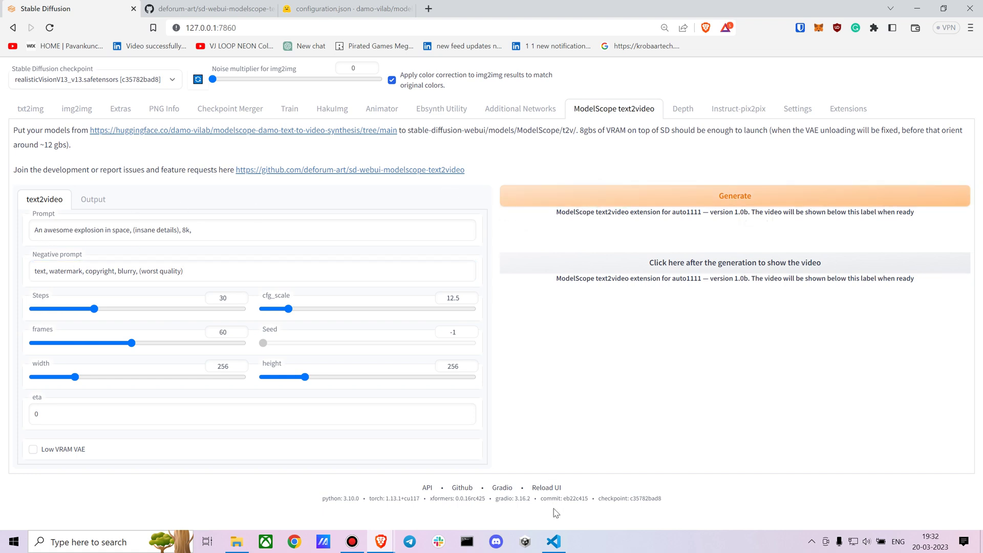
# Follow the text2video generation progress in VS Code's python webui terminal, selecting the first tensor output lines.
pyautogui.click(553, 542)
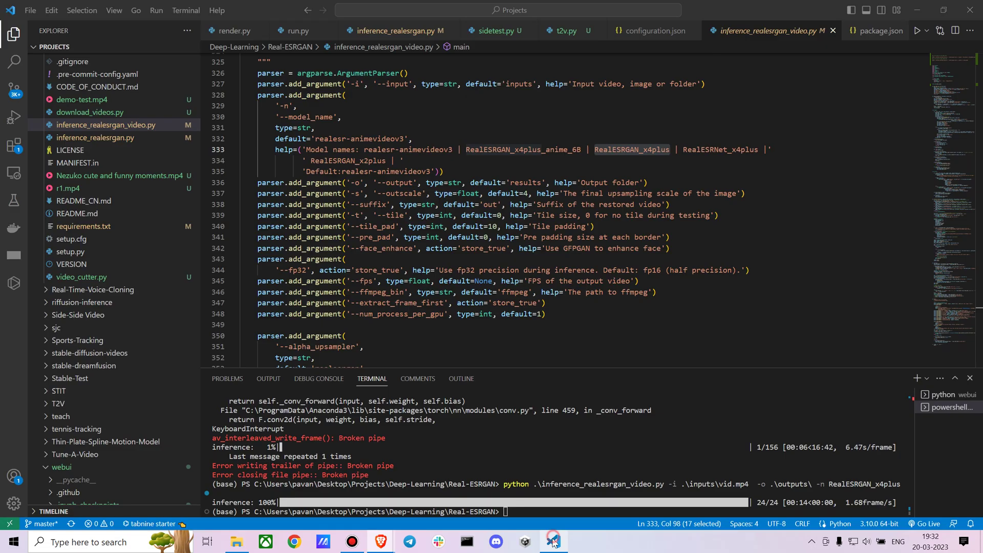
pyautogui.click(942, 395)
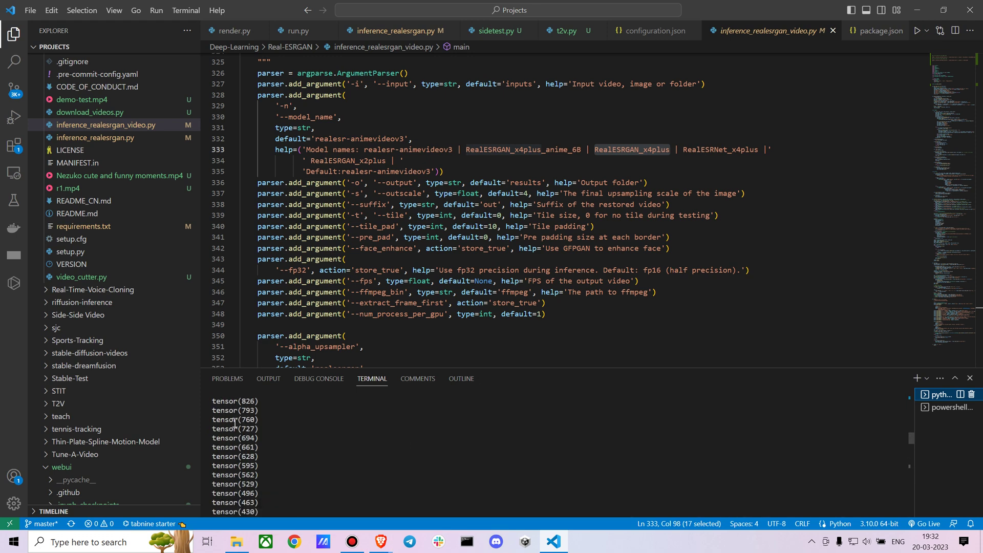
pyautogui.moveTo(214, 401); pyautogui.dragTo(298, 419)
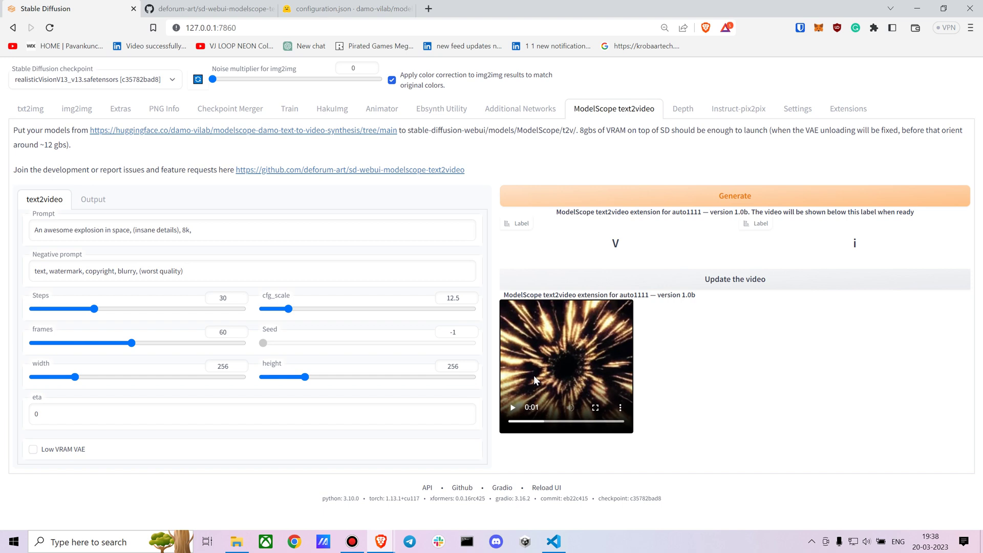
# Play the generated 'awesome explosion in space' video in the text2video result preview.
pyautogui.click(534, 377)
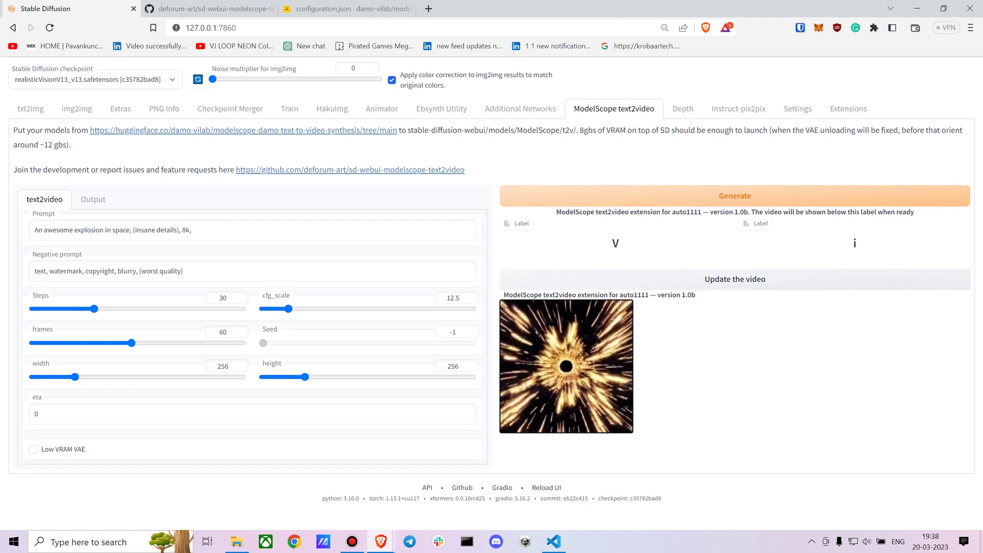
# Look over the model's configuration.json page on Hugging Face.
pyautogui.moveTo(531, 372)
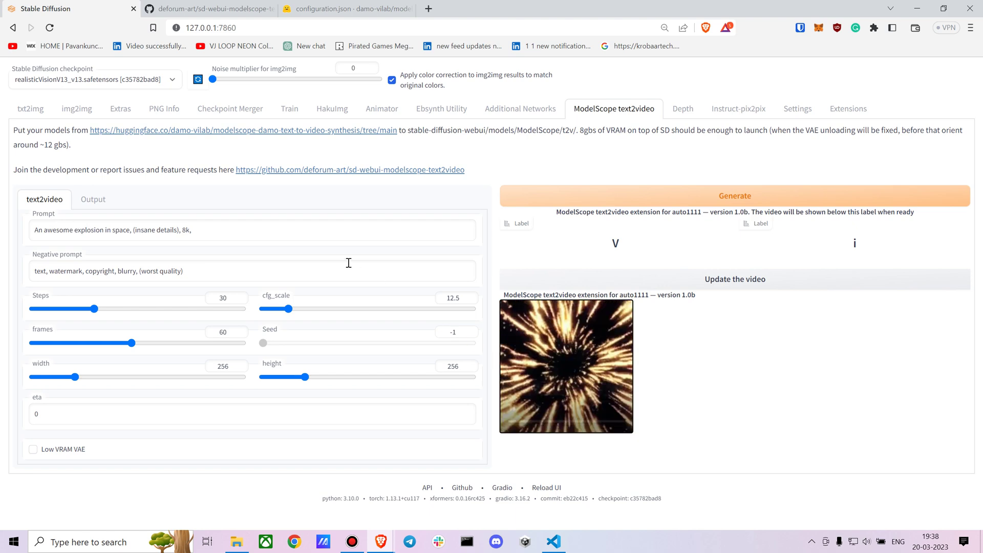
pyautogui.click(310, 7)
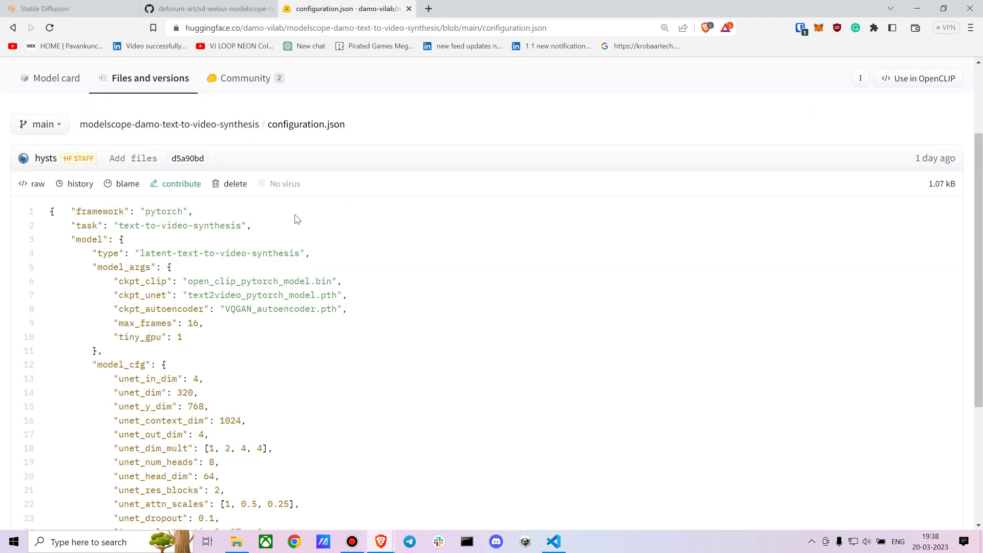
pyautogui.scroll(-2, 250, 281)
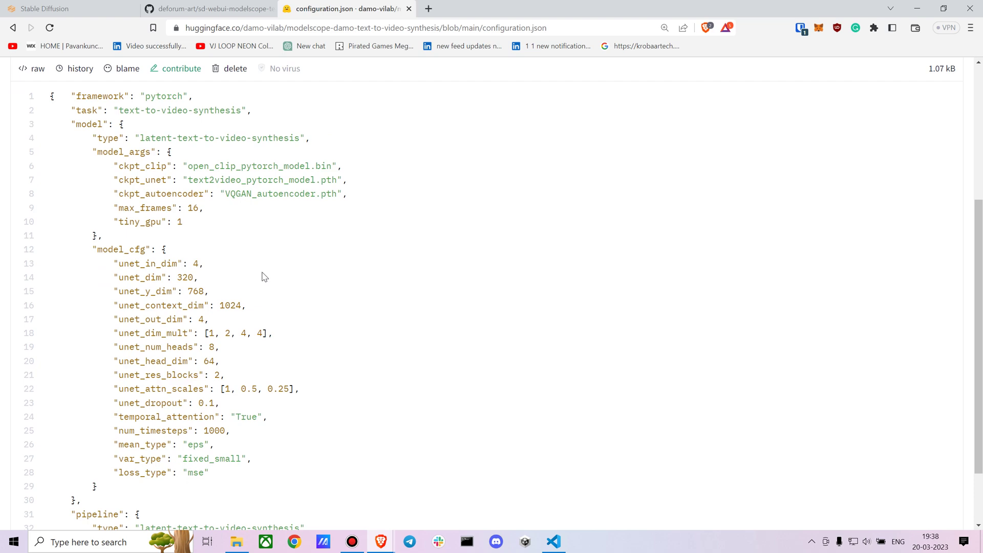
pyautogui.scroll(4, 259, 276)
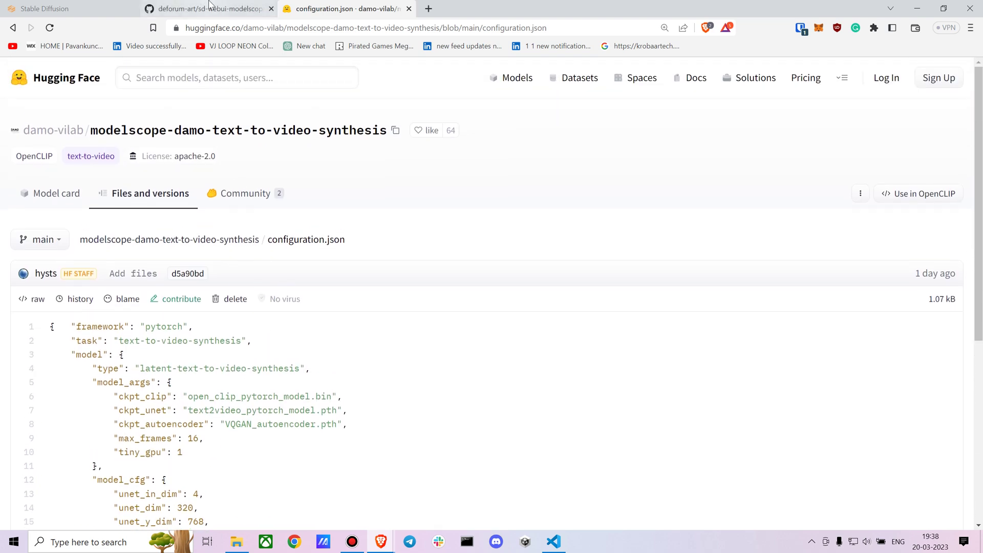
# Check the extension's GitHub repository, then return to the WebUI's replaying explosion video.
pyautogui.click(208, 7)
pyautogui.scroll(3, 409, 358)
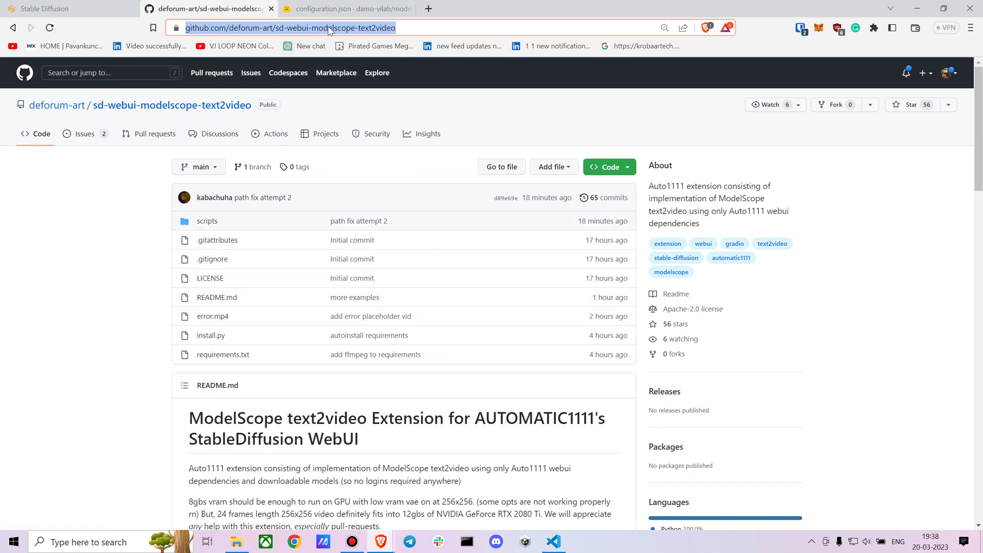
pyautogui.click(343, 4)
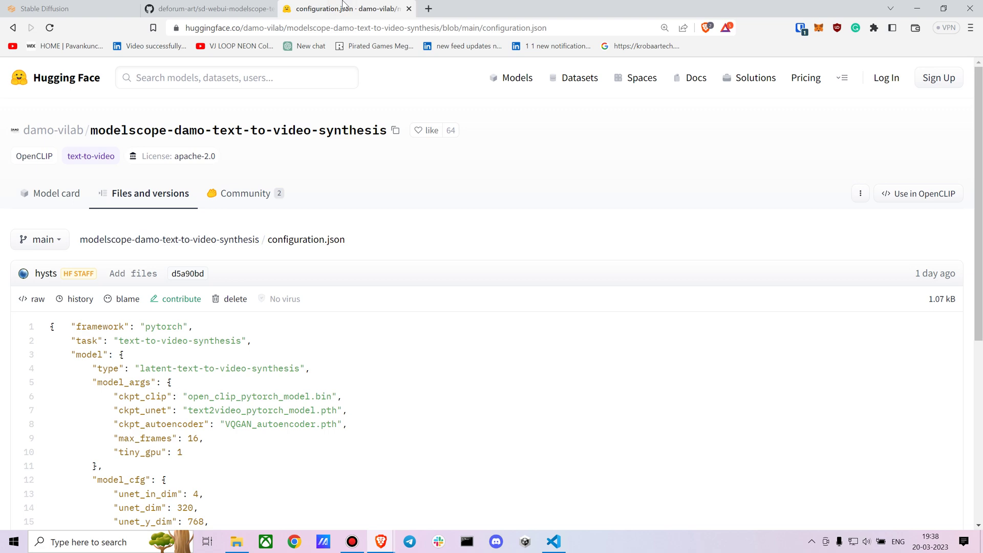
pyautogui.click(51, 7)
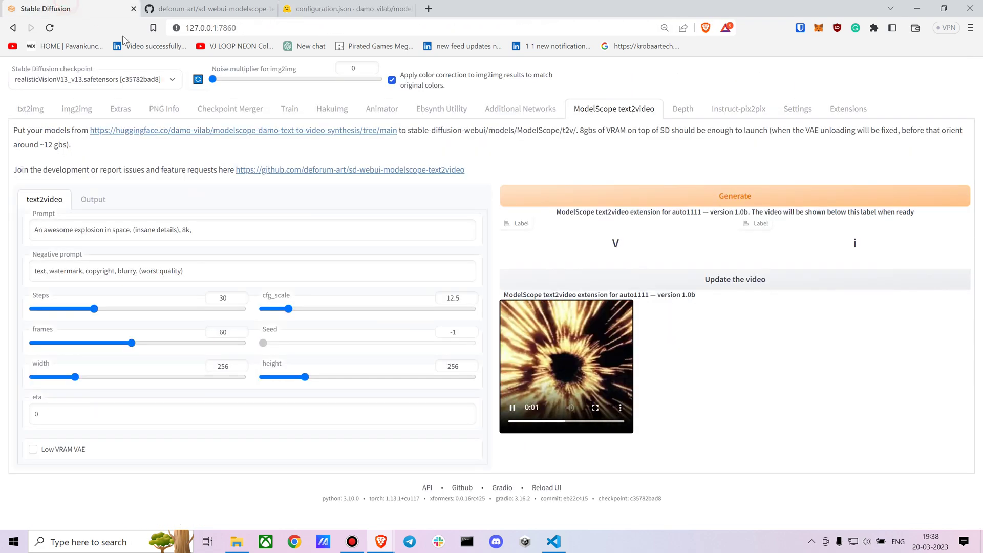